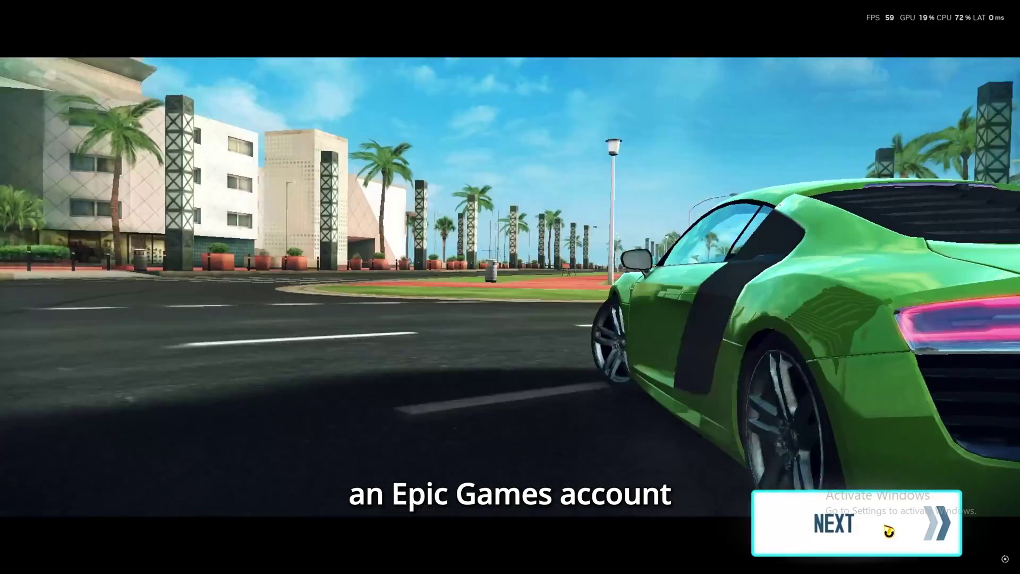
Leave the 1st-place Asphalt 8 race finish screen and continue to the results
click(888, 531)
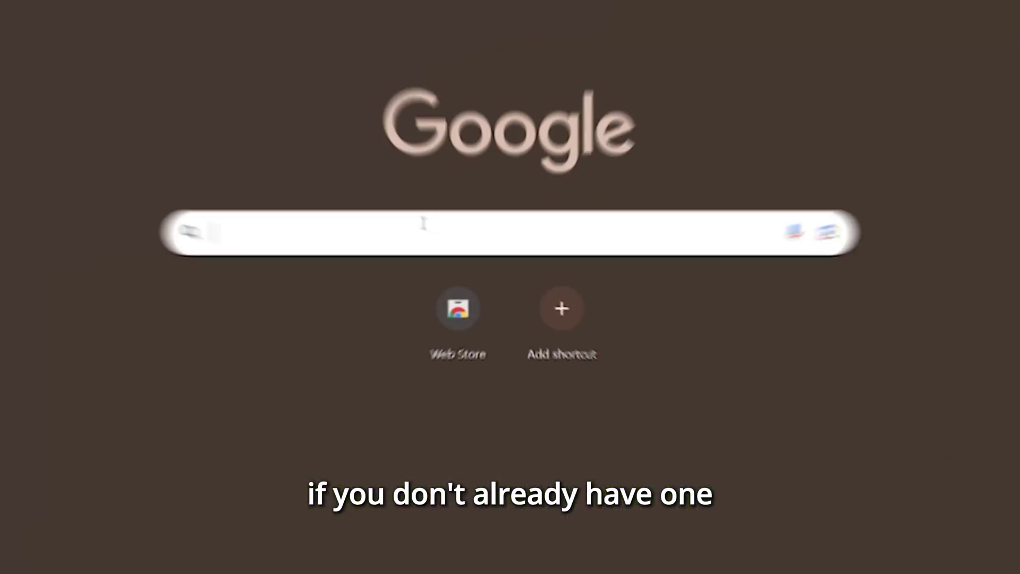
Search Google for 'epic games' and open the Epic Games Store site
click(234, 228)
text(epic games)
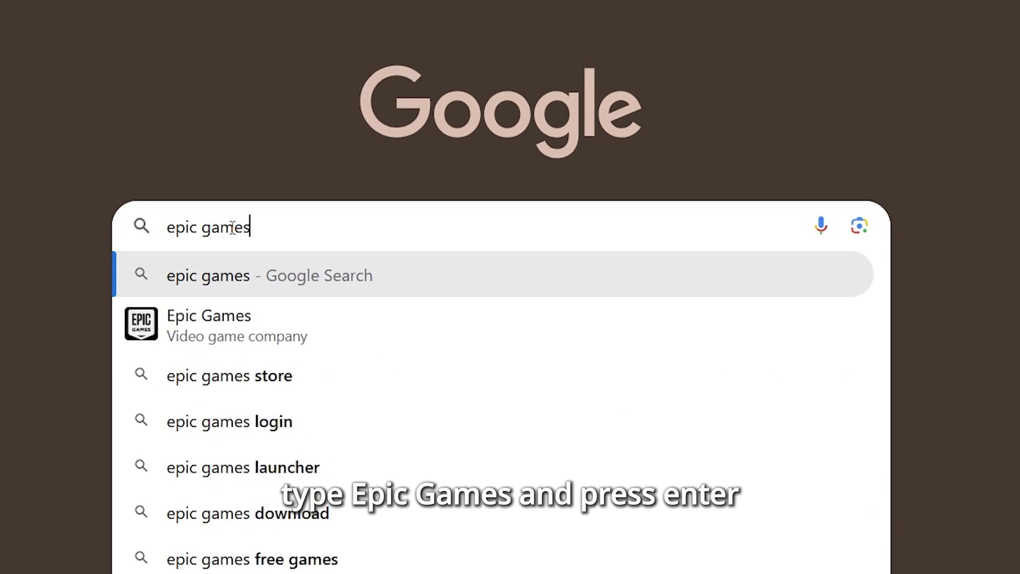
key(Return)
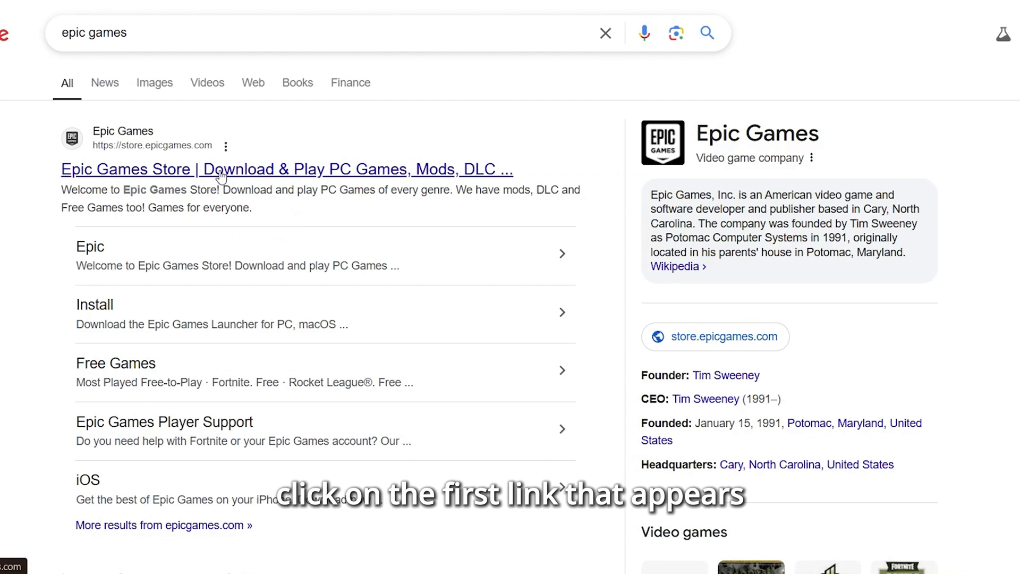
click(221, 170)
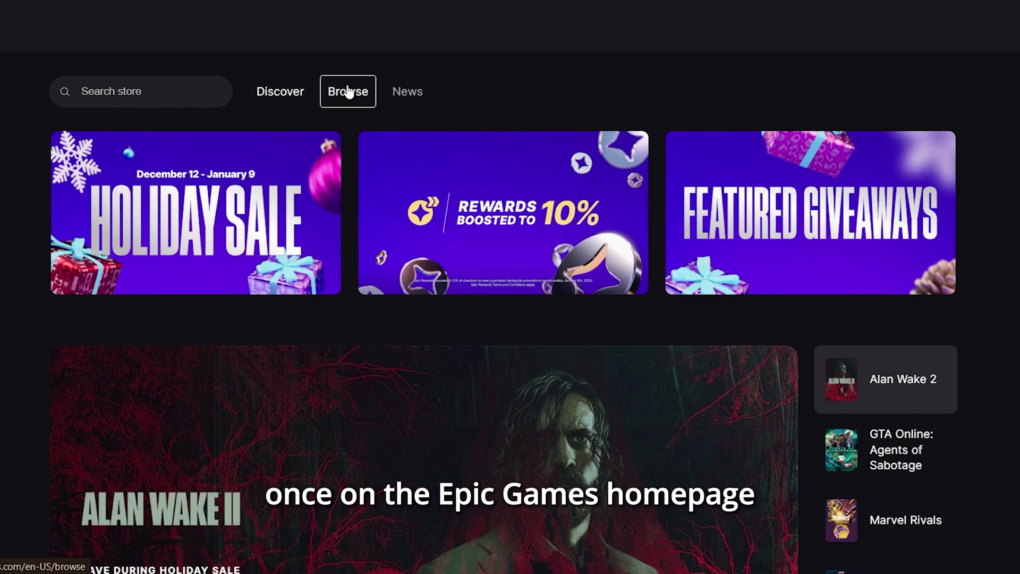
Go from the store's Browse page to the account sign-in page
click(348, 91)
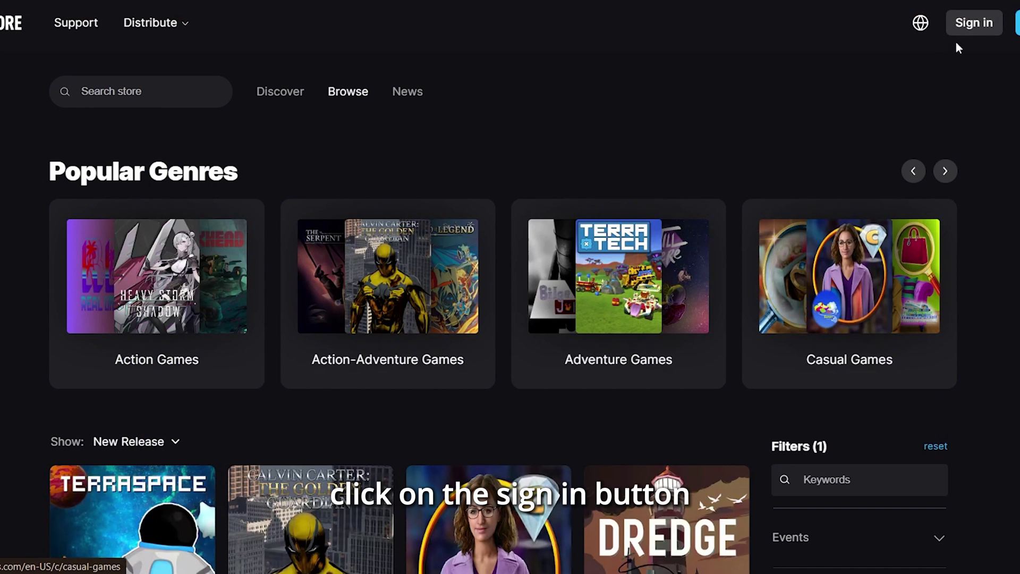
click(965, 24)
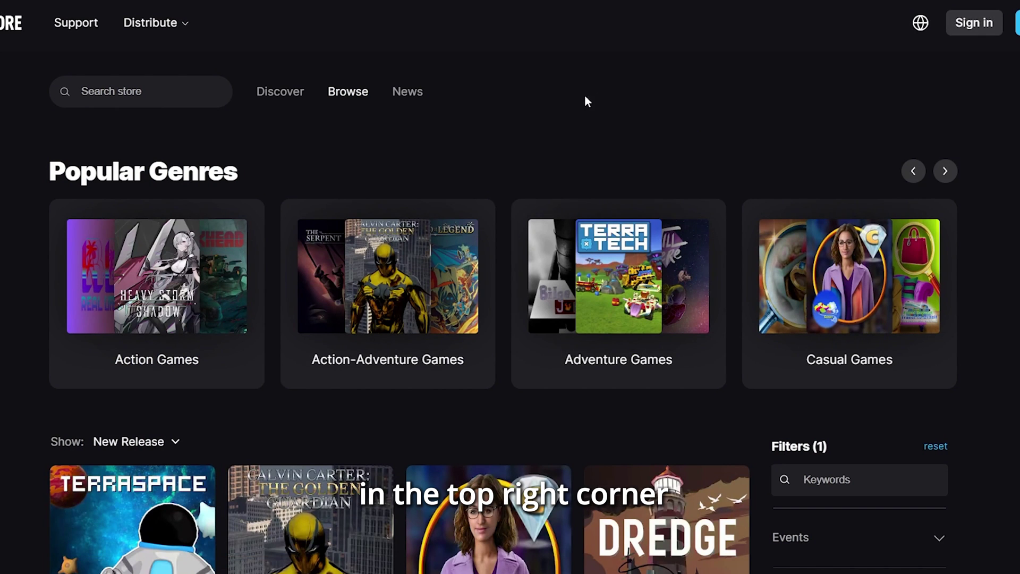
scroll(533, 202, down, 1)
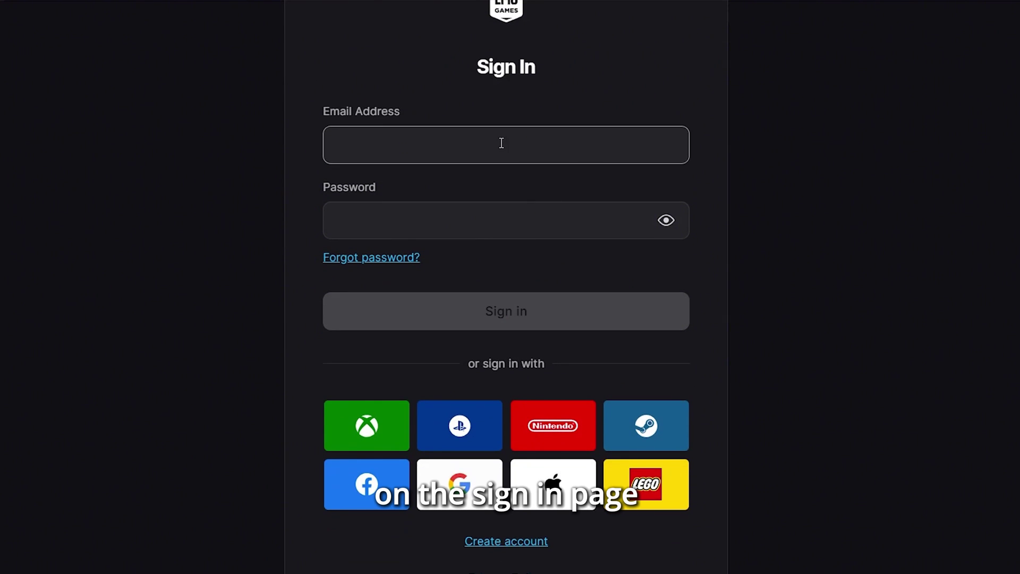
scroll(705, 328, down, 1)
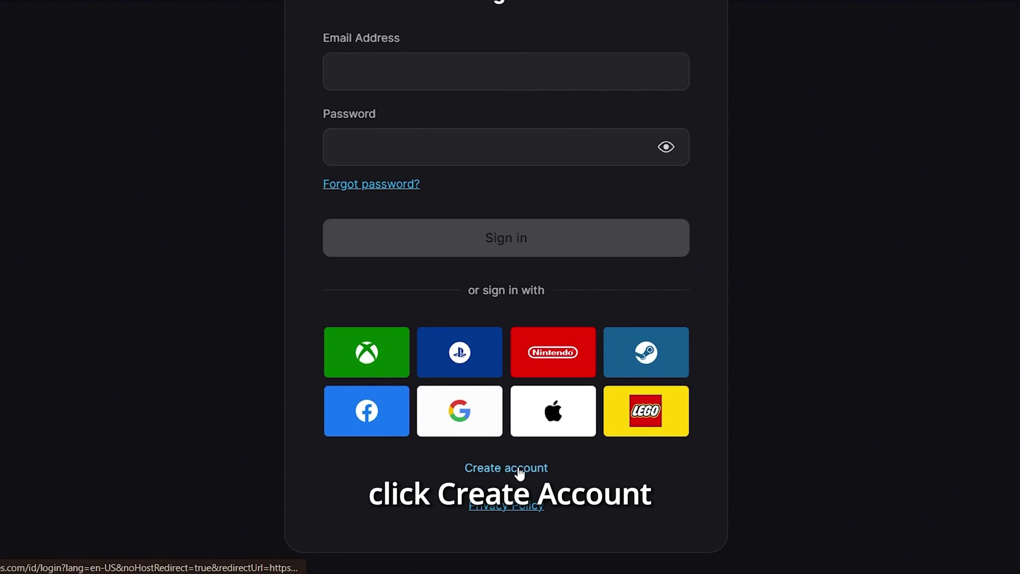
click(523, 470)
click(383, 317)
click(382, 269)
click(524, 310)
click(509, 531)
click(650, 334)
text(200)
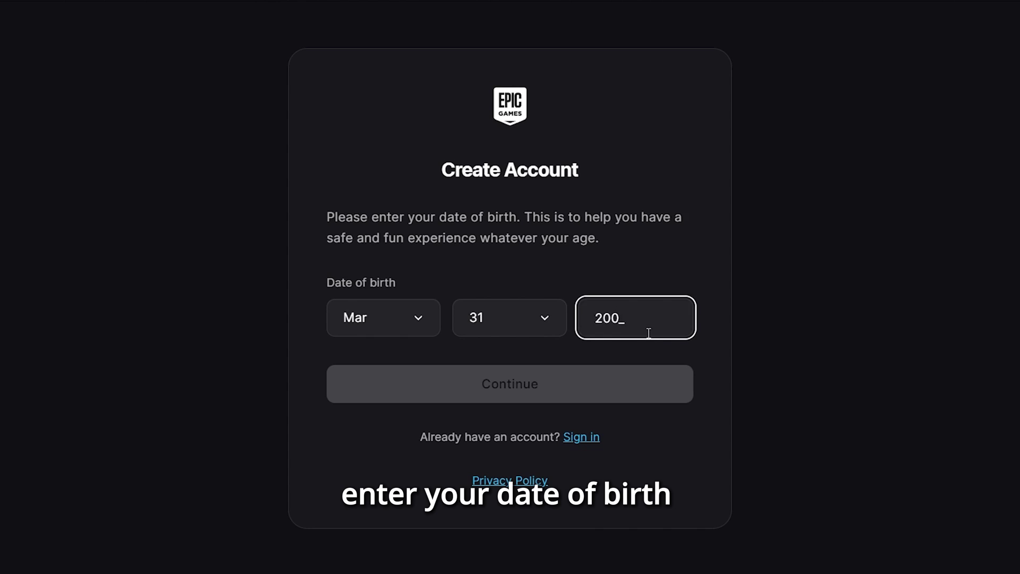
text(1)
click(558, 374)
Fill in the email address, first name and an available display name
scroll(407, 221, down, 1)
click(408, 221)
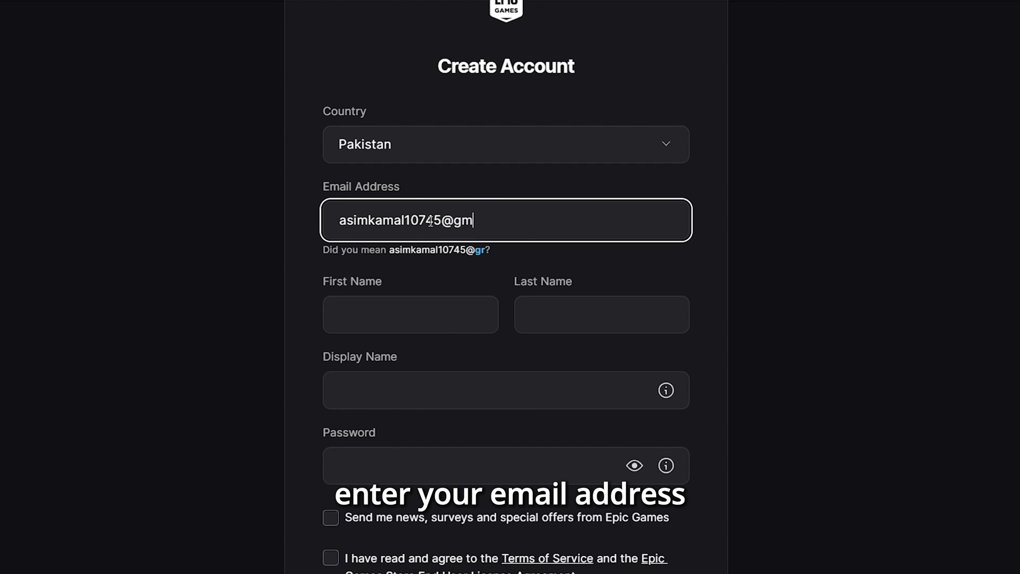
click(385, 289)
text(Asim)
click(589, 313)
click(514, 353)
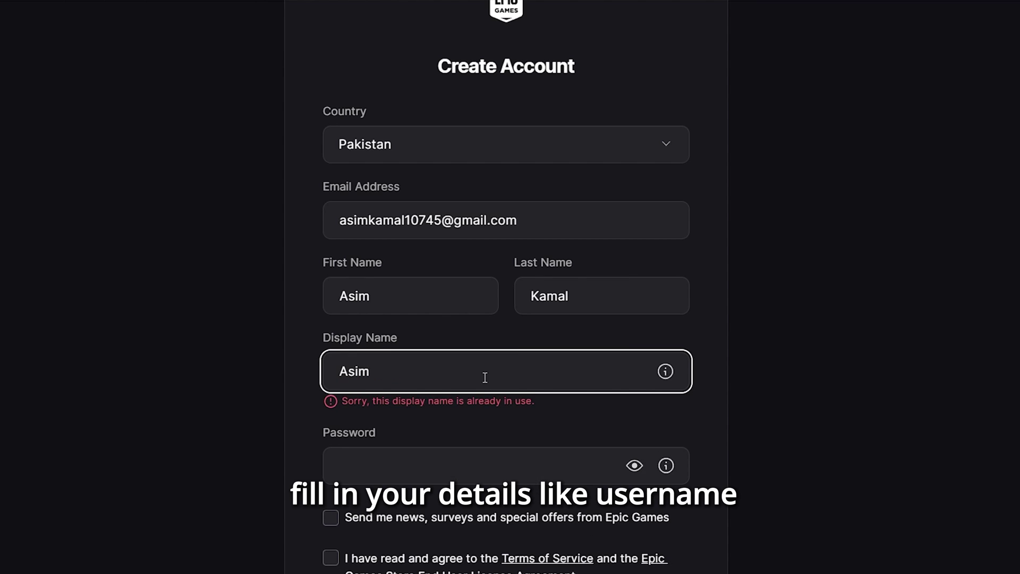
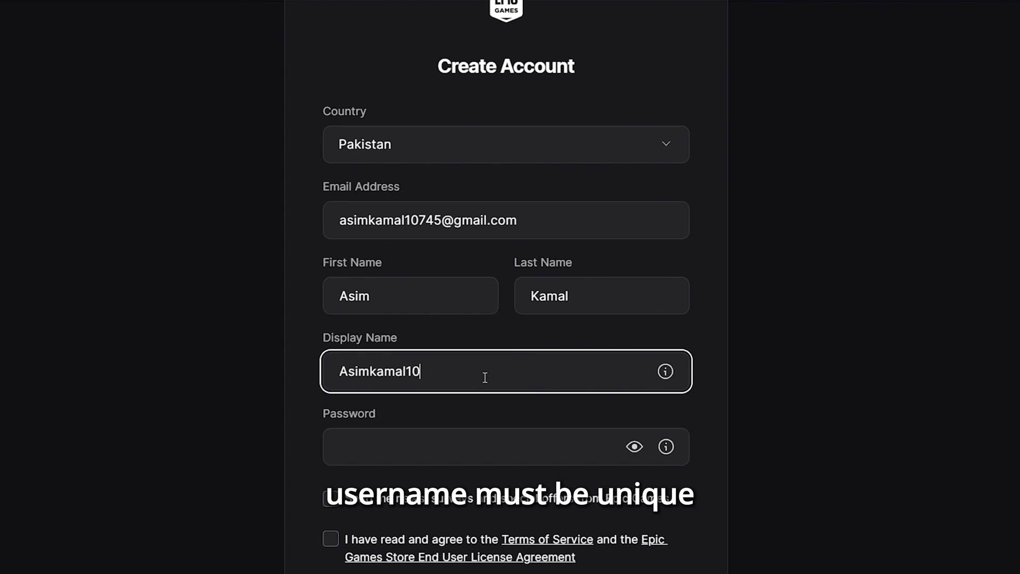
Enter the account password, opt in to news emails, accept the terms, and submit
click(455, 444)
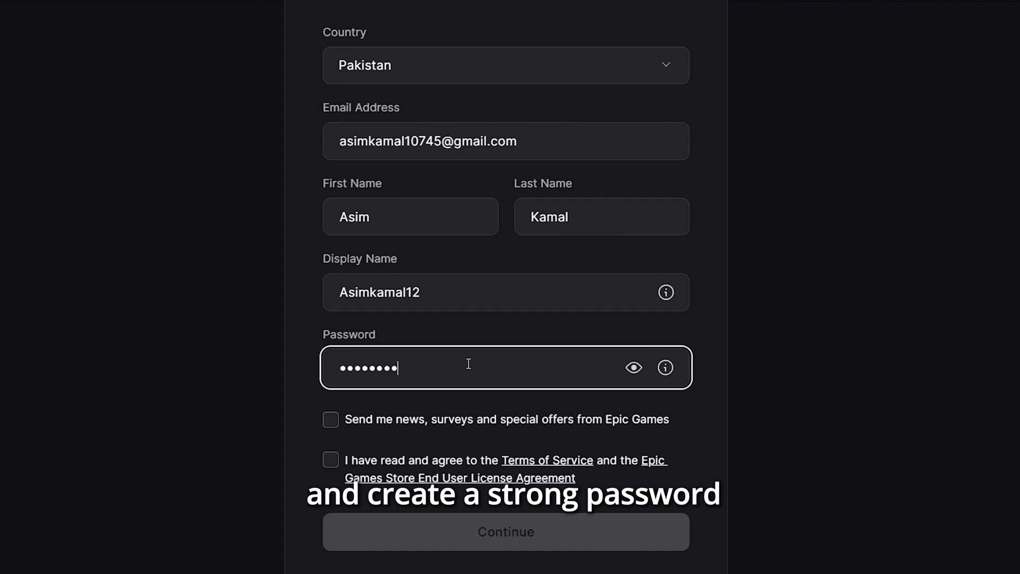
click(344, 421)
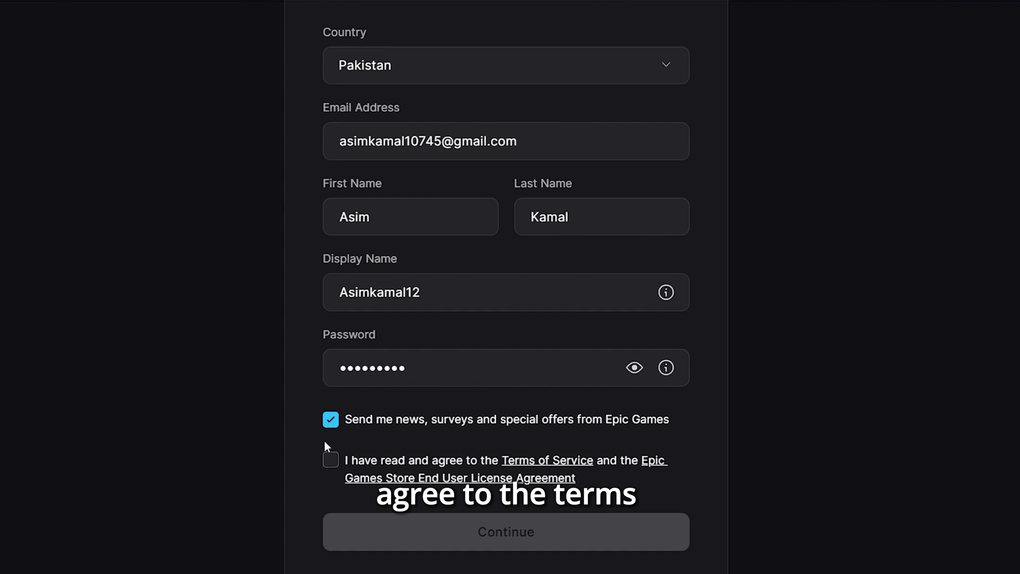
click(330, 460)
scroll(848, 481, down, 2)
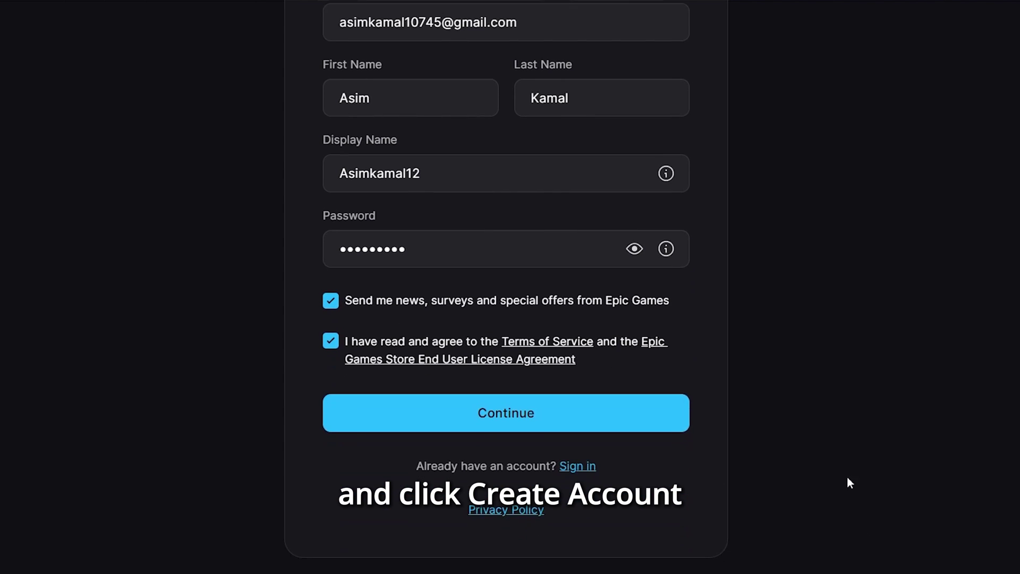
click(577, 422)
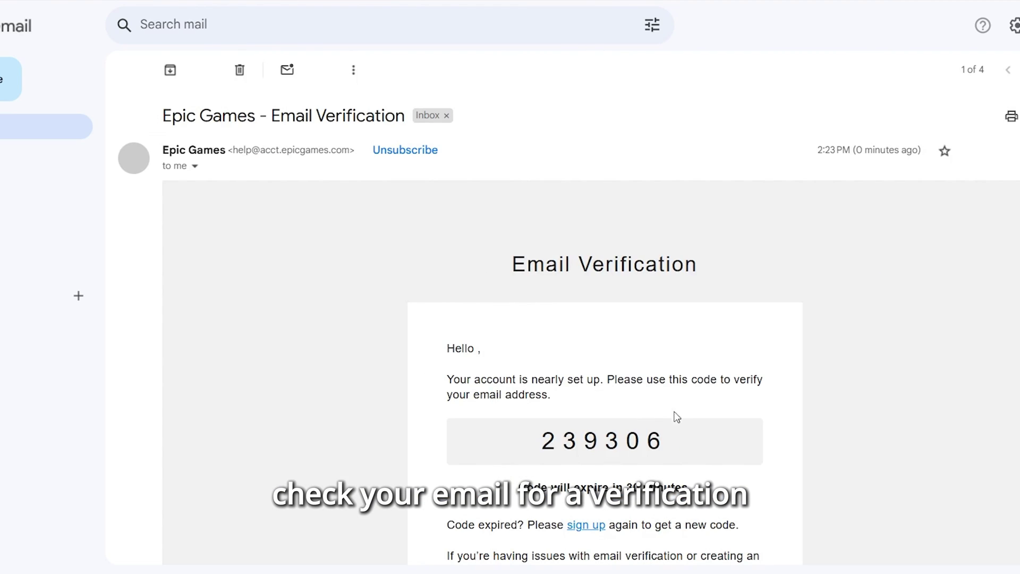
drag(669, 441, 548, 445)
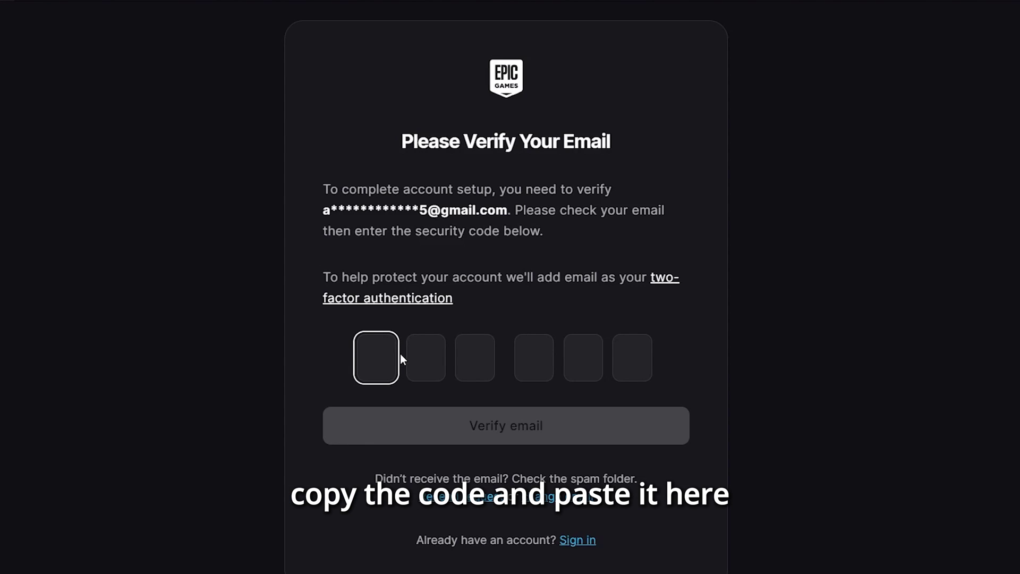
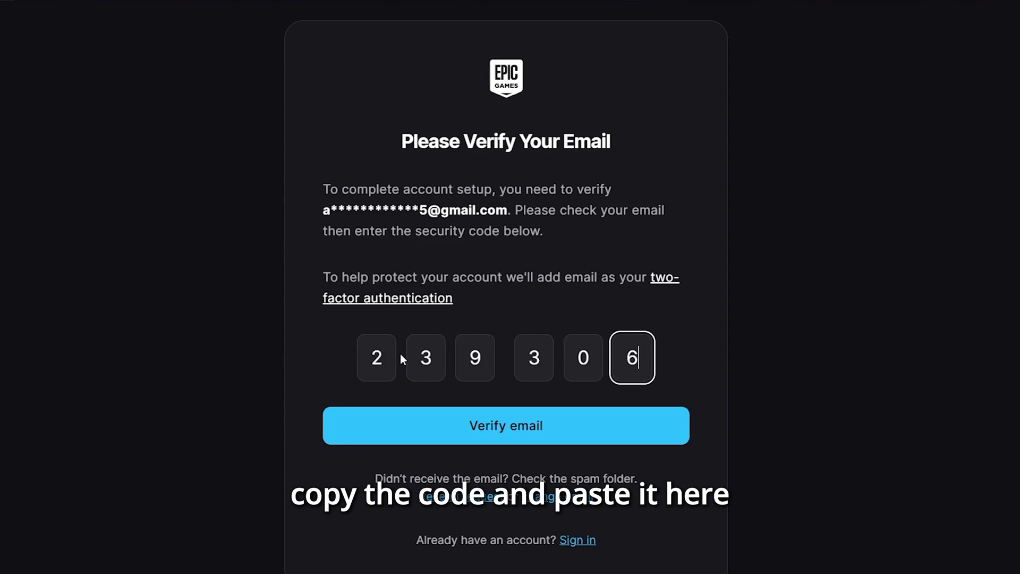
click(522, 423)
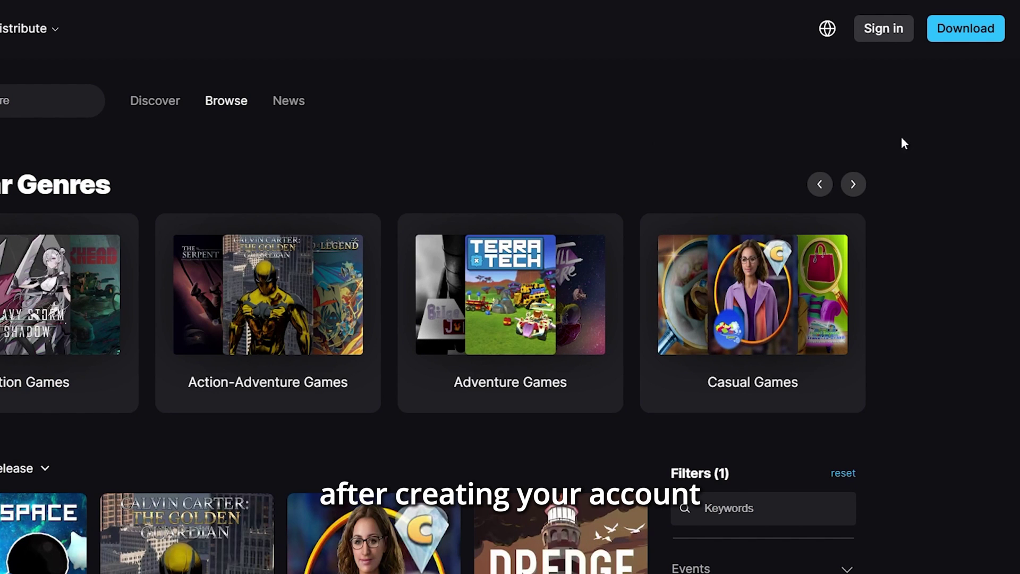
Download the EpicInstaller .msi and install the launcher to the default folder
click(964, 32)
click(388, 348)
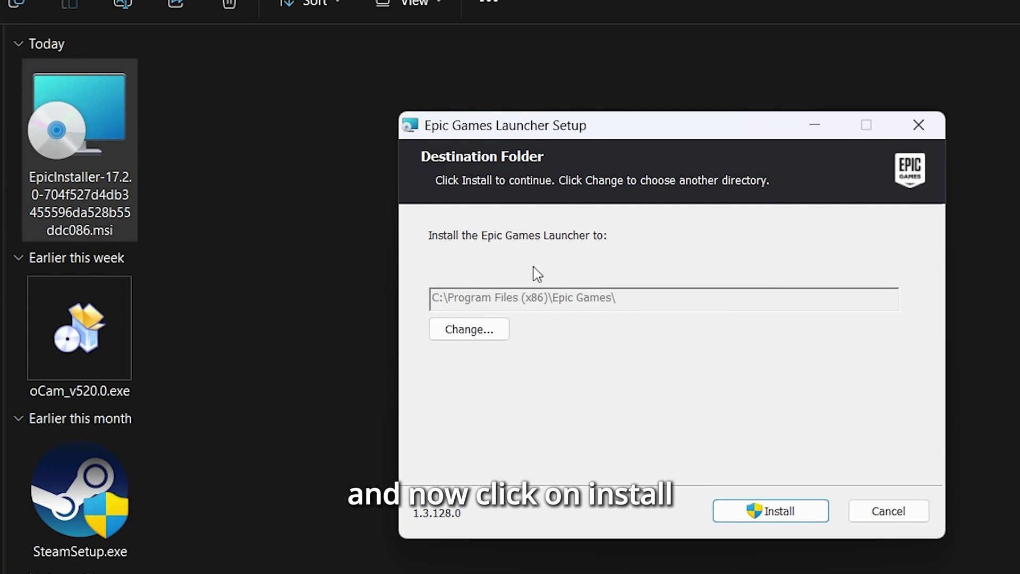
click(801, 509)
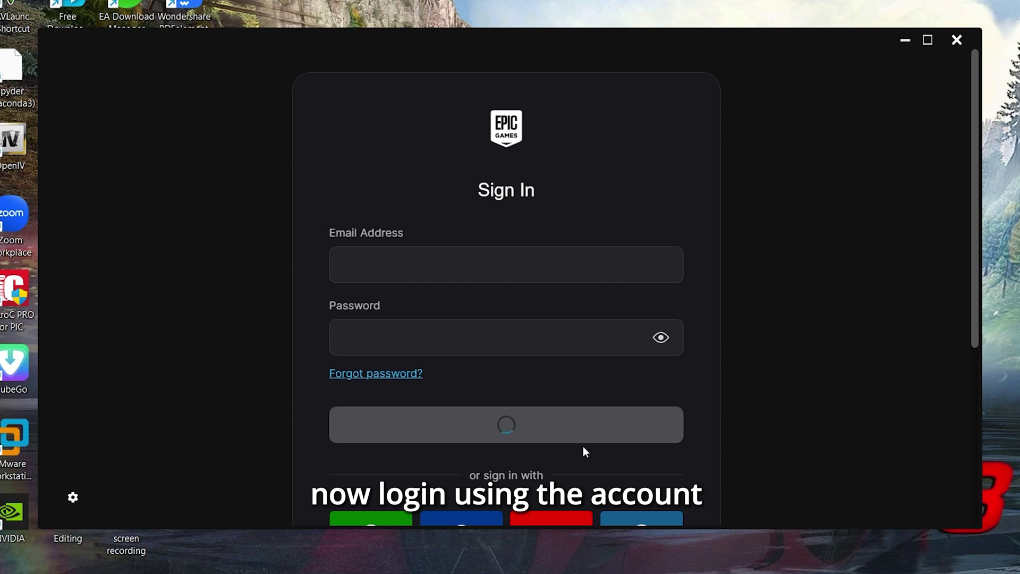
Sign in to the launcher with the account email and password, then select the emailed two-factor code
scroll(514, 287, down, 1)
click(525, 207)
click(462, 294)
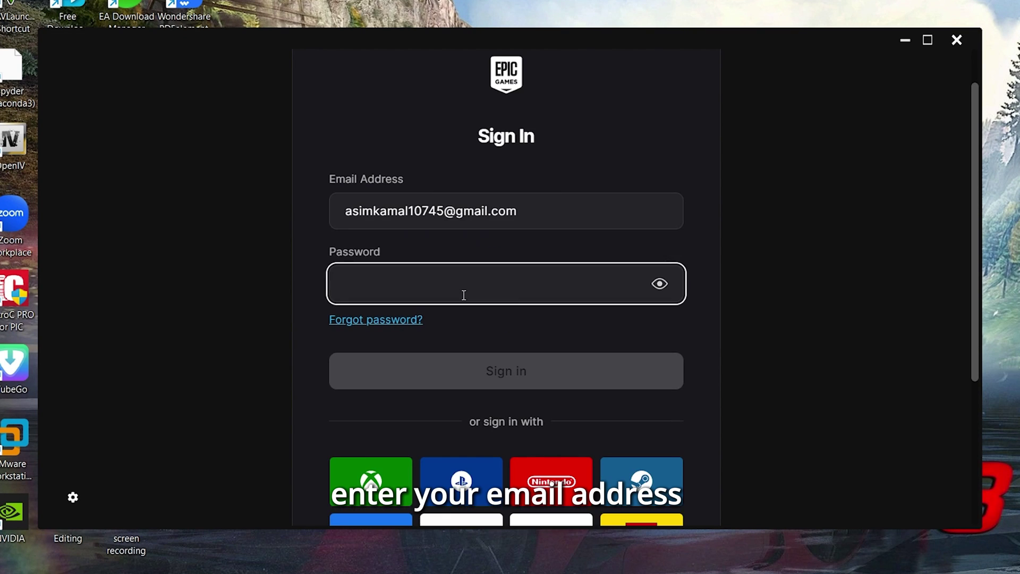
text(****)
click(480, 367)
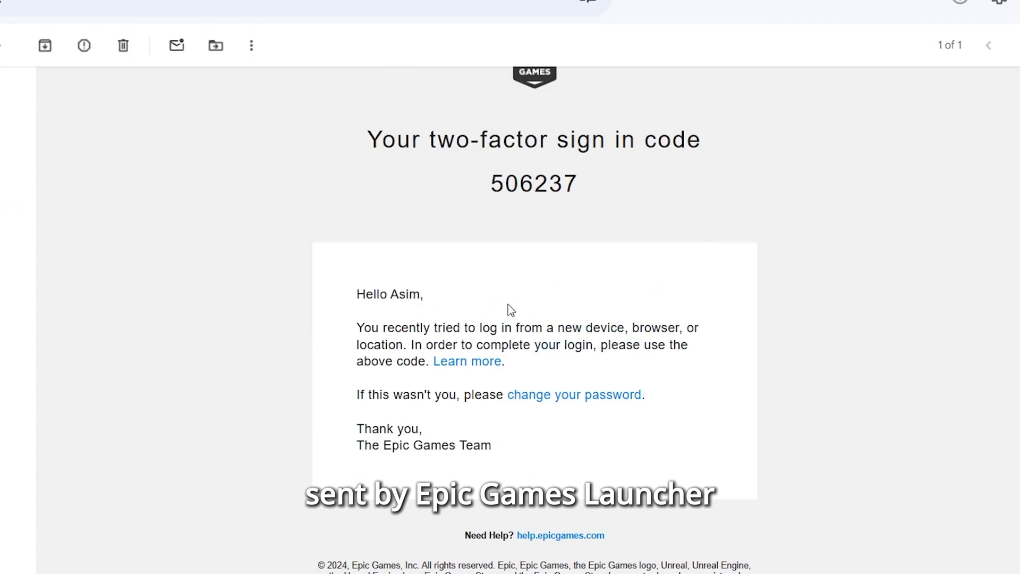
drag(487, 183, 594, 177)
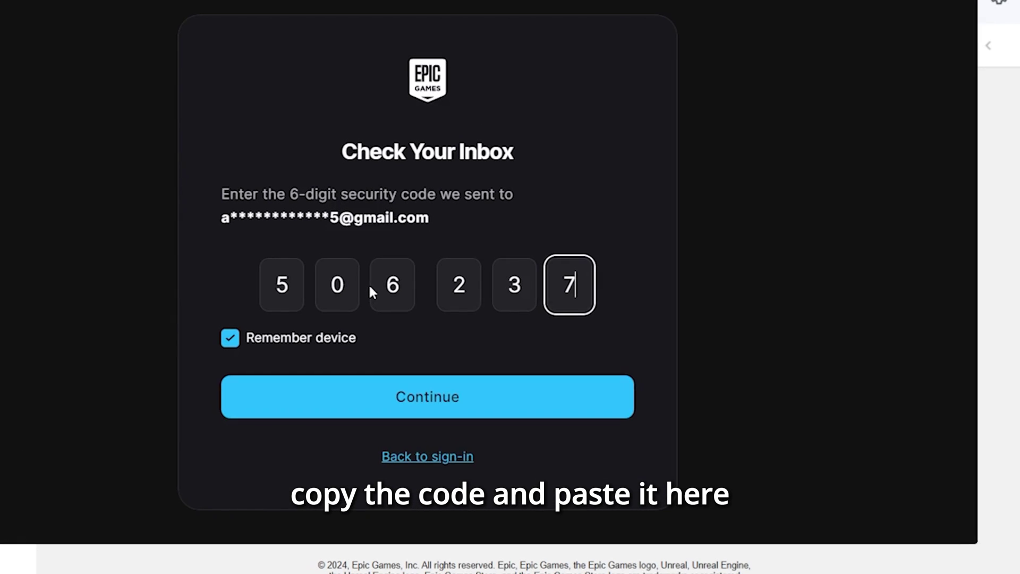
Finish launcher setup and scroll through the Store's Discover page
click(450, 396)
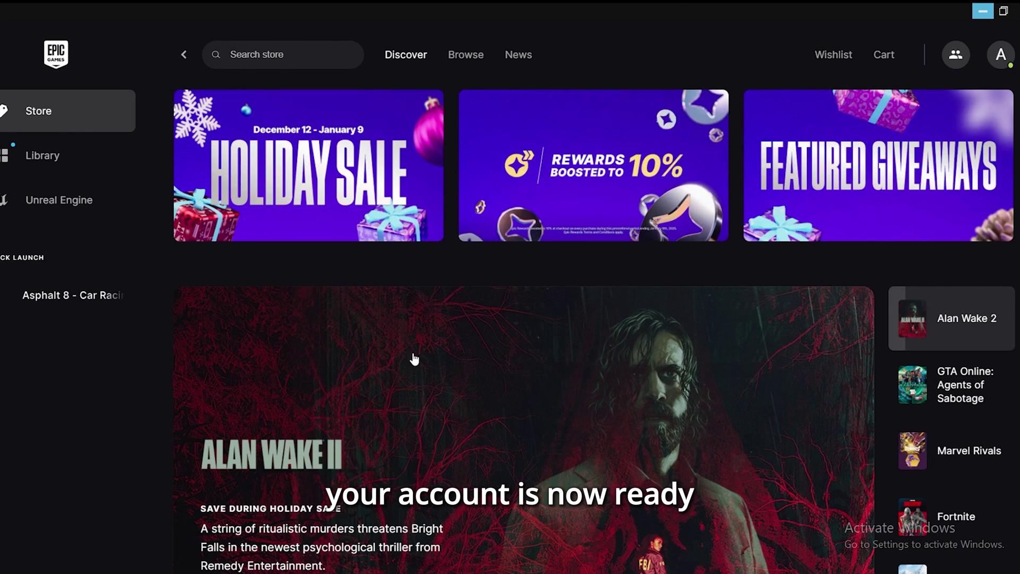
scroll(467, 301, down, 2)
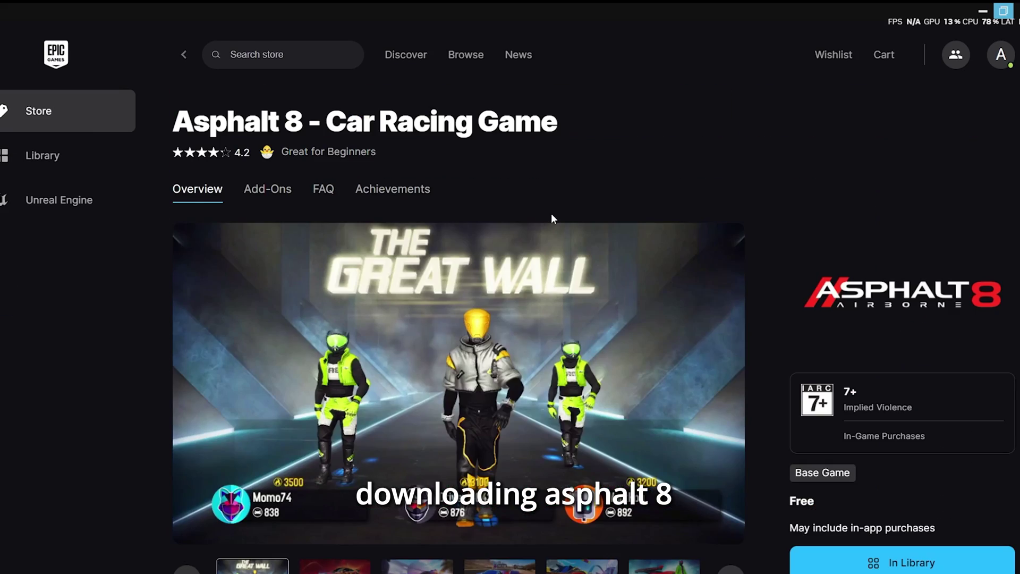
scroll(551, 213, down, 2)
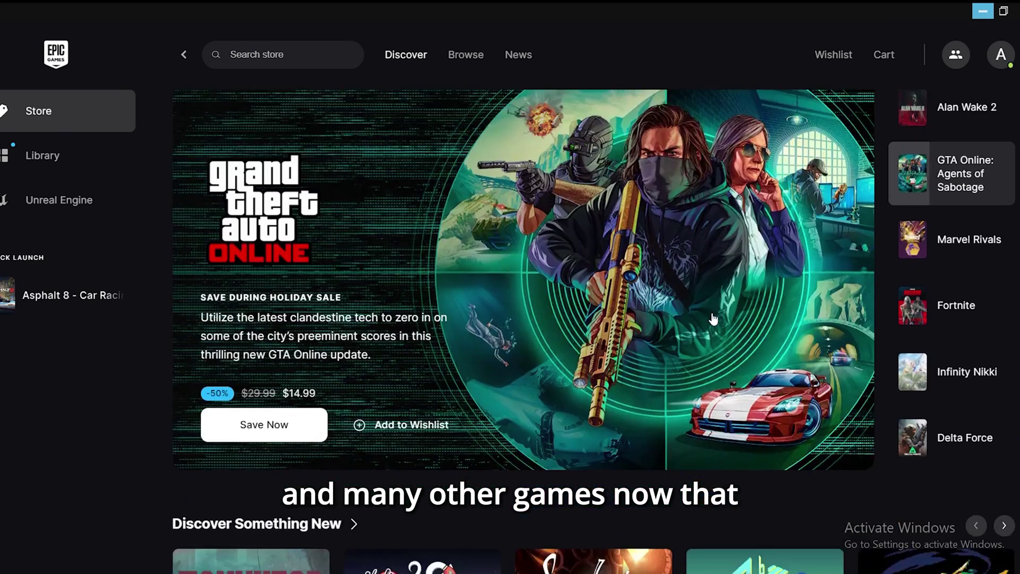
scroll(712, 318, down, 5)
scroll(712, 318, down, 10)
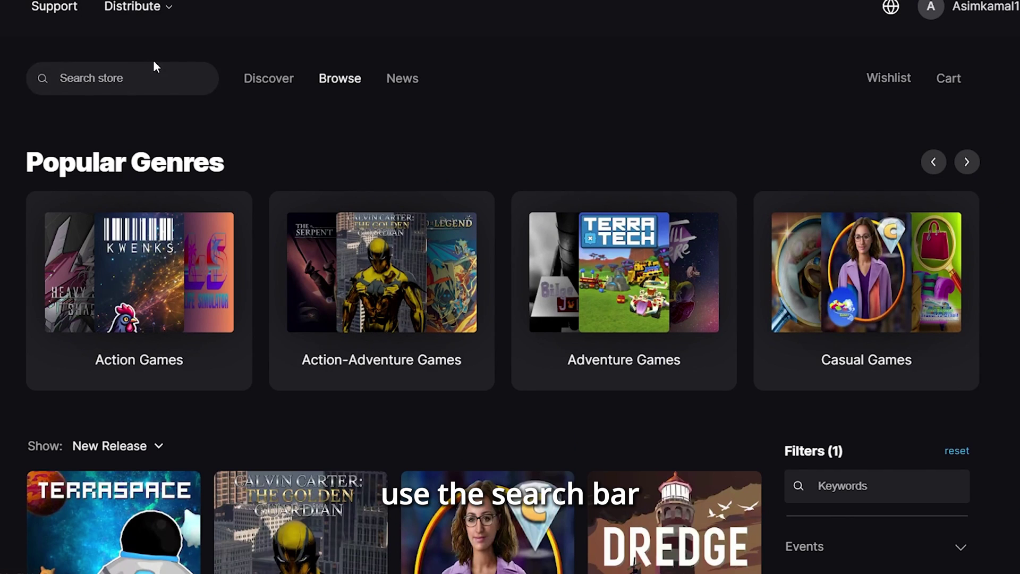
Search the store for 'asphalt 8', open Asphalt 8 - Car Racing Game, and scroll to System Requirements
click(146, 72)
text(a)
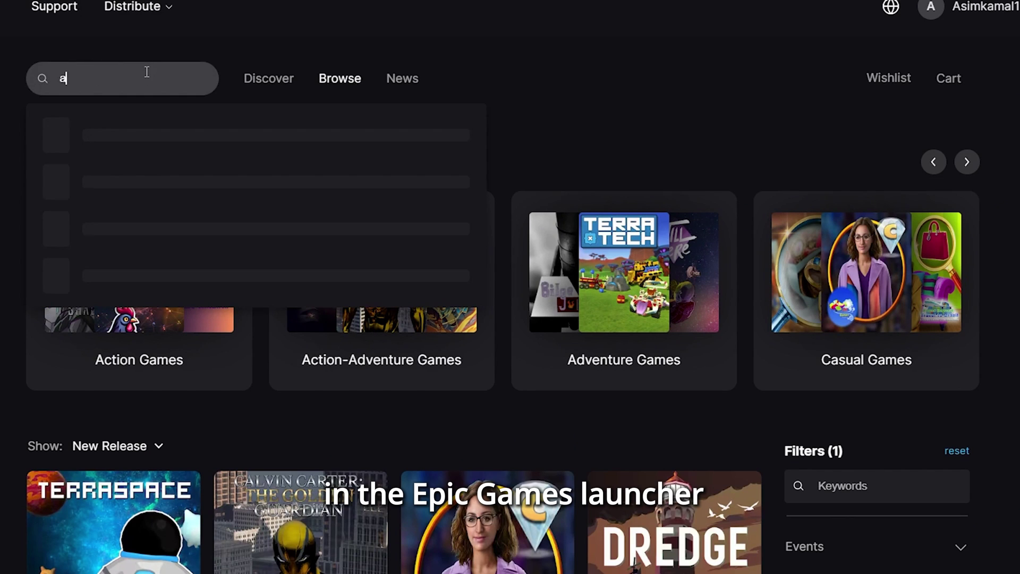
text(s)
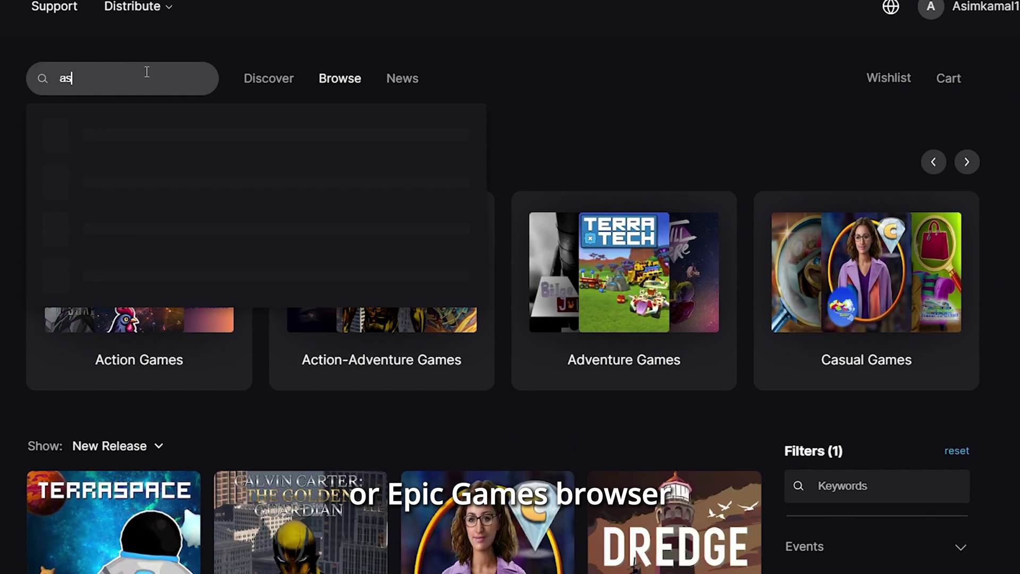
text(phalt 8)
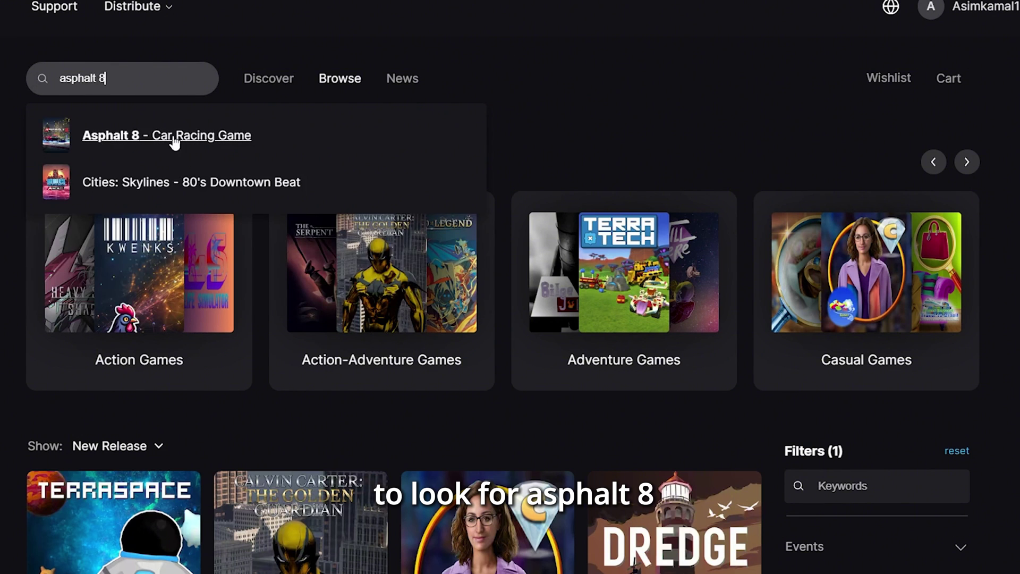
click(194, 149)
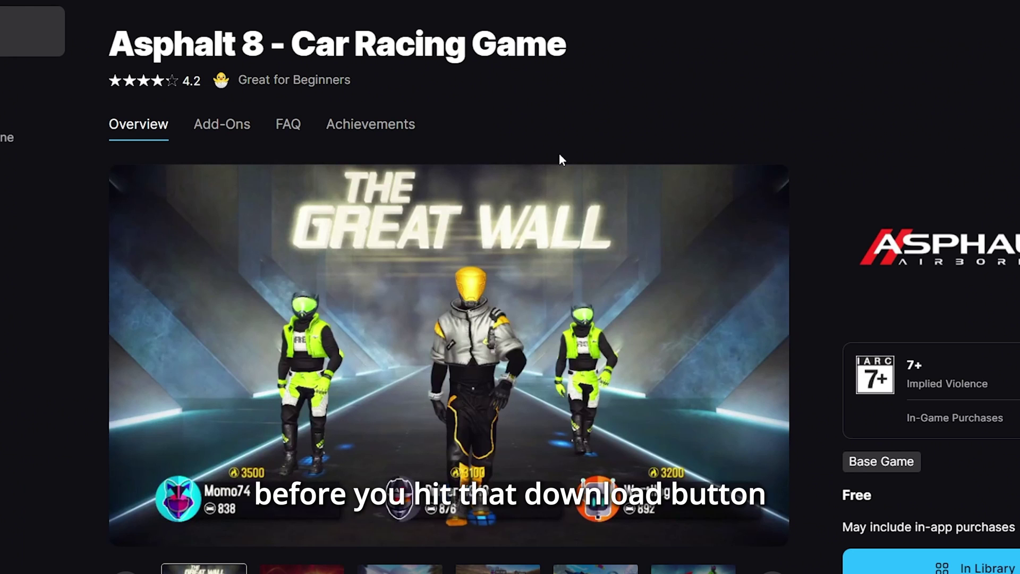
scroll(559, 157, down, 8)
scroll(559, 160, down, 10)
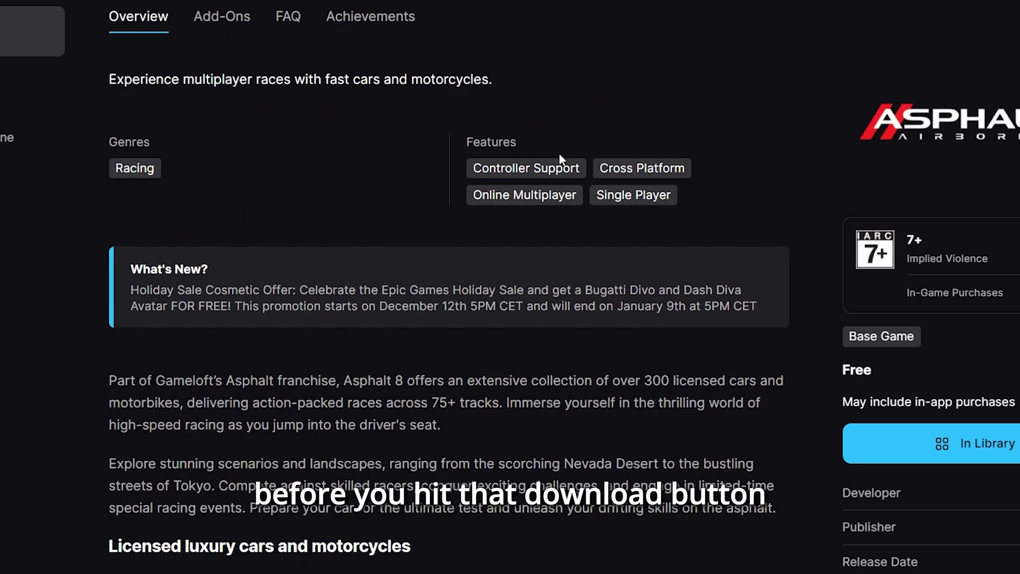
scroll(558, 156, down, 20)
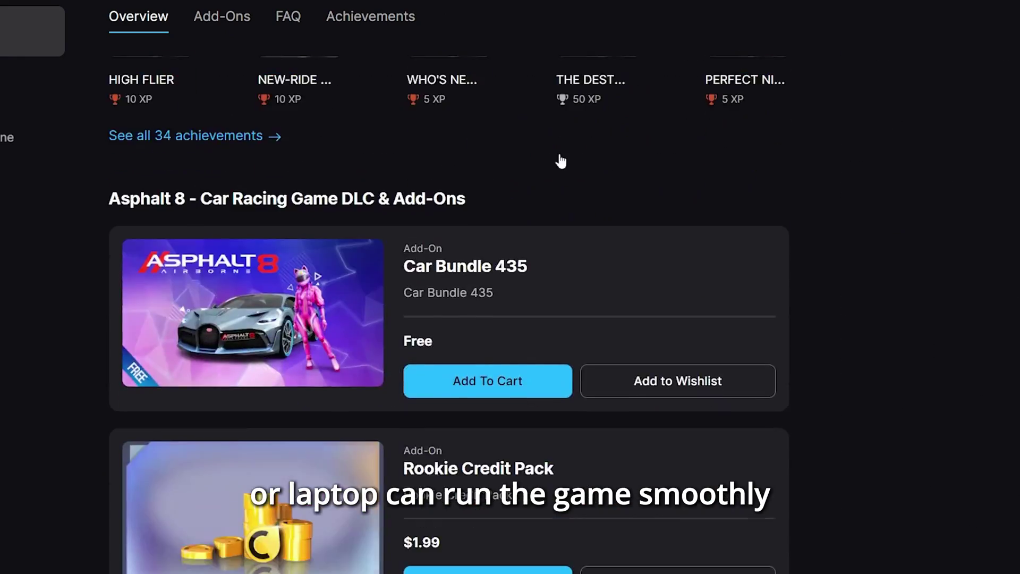
scroll(922, 222, down, 11)
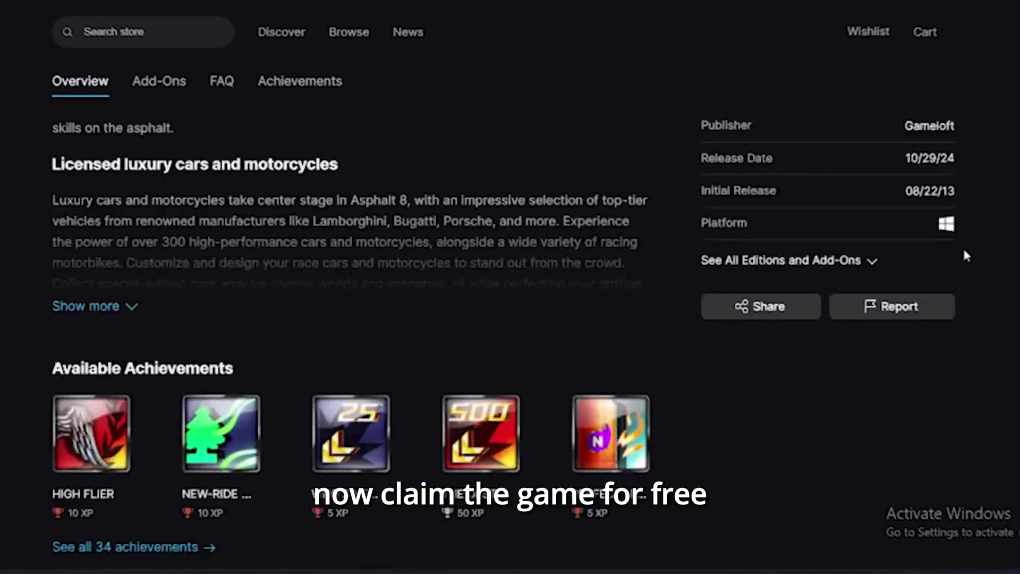
scroll(966, 256, up, 15)
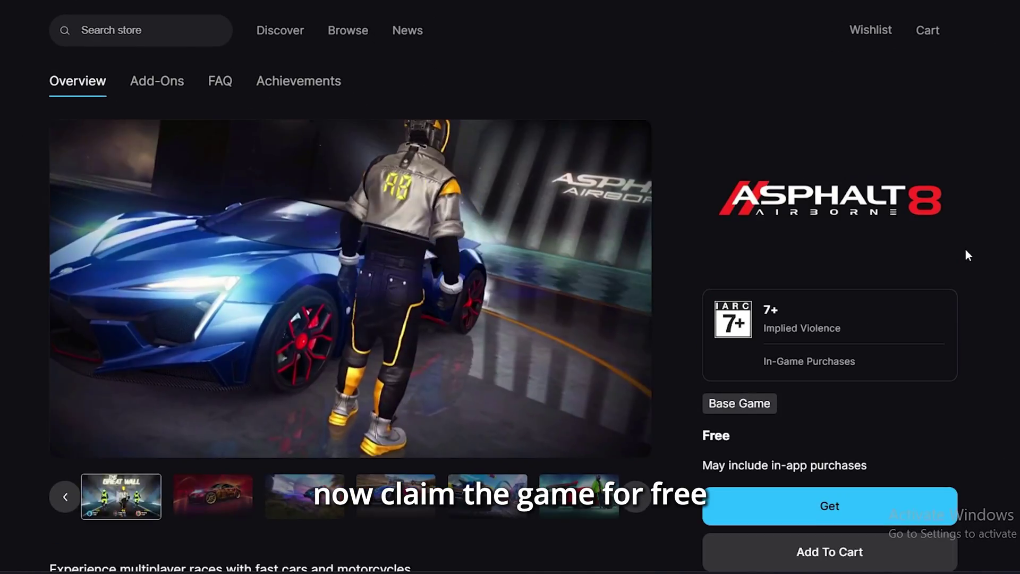
Get Asphalt 8 and place the $0.00 order at checkout
scroll(966, 256, down, 10)
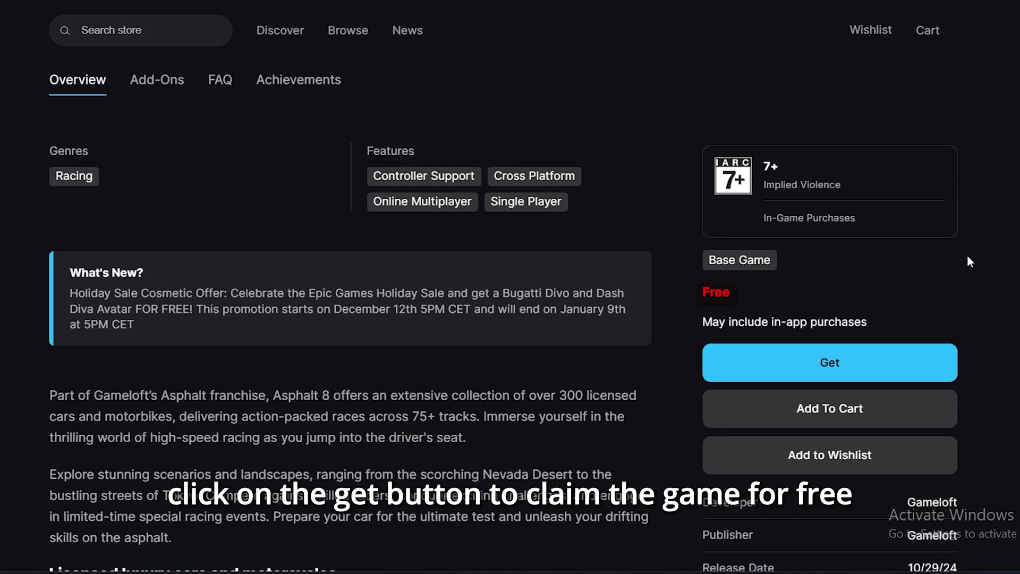
click(830, 365)
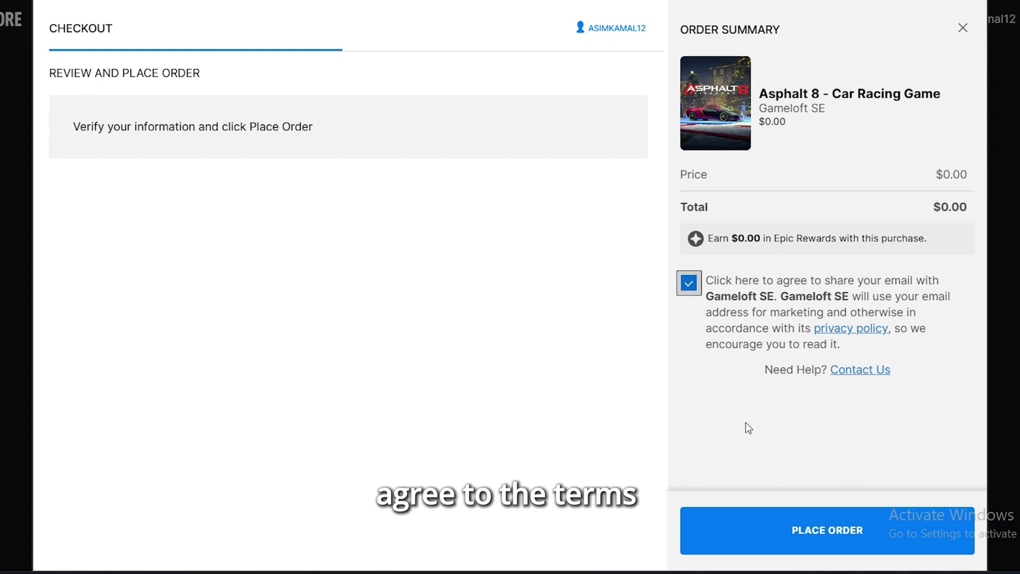
click(816, 531)
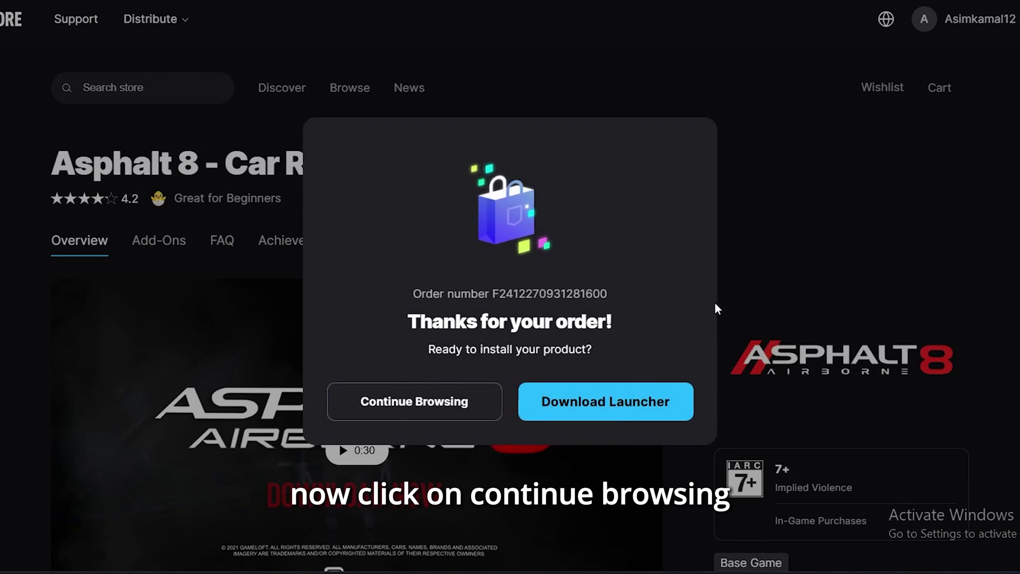
Continue browsing, start the Epic Games Launcher from the desktop, and view the Library
click(417, 412)
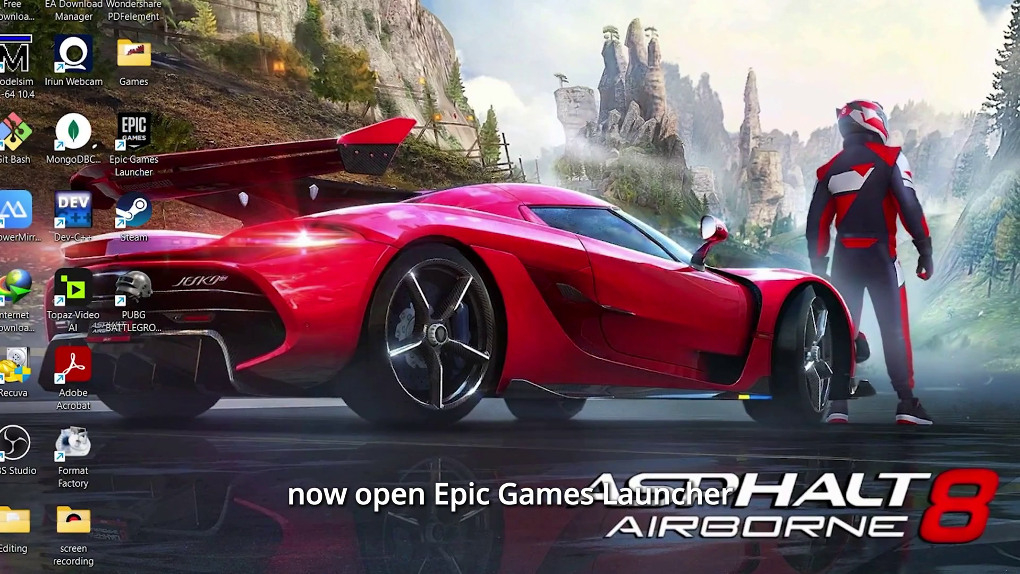
double_click(133, 136)
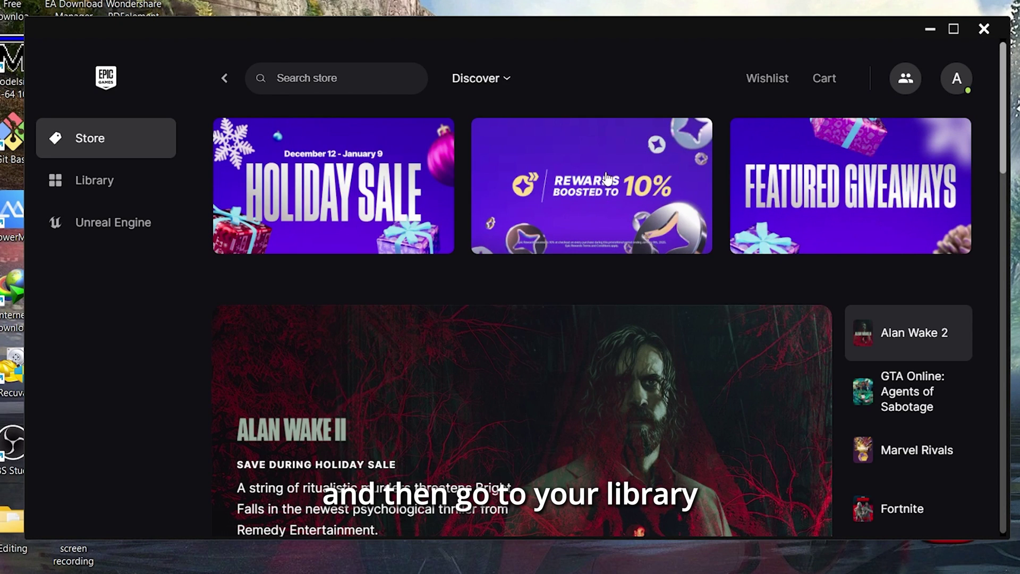
click(85, 182)
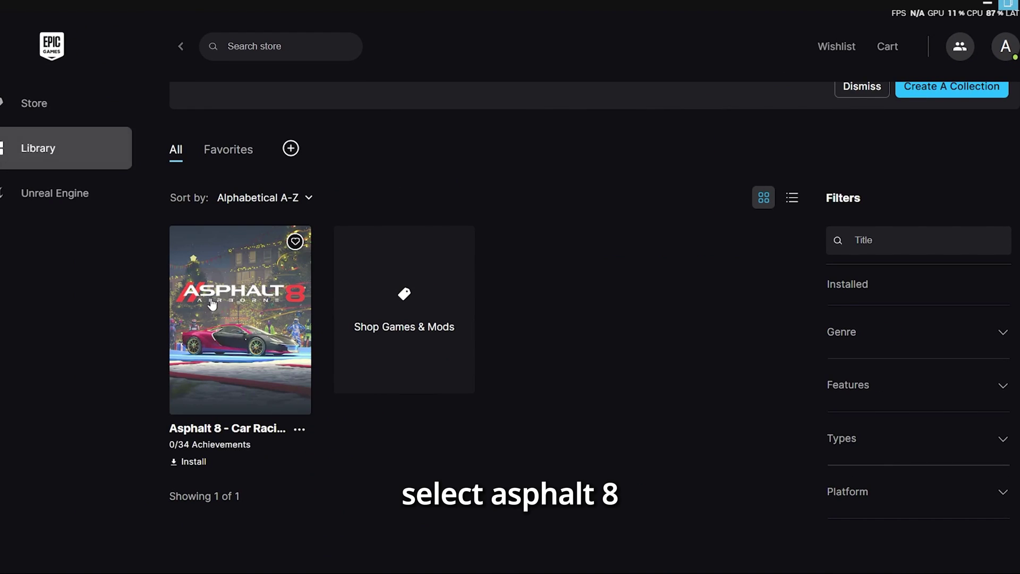
Install Asphalt 8 to F:\epic games and check its progress in Downloads
click(209, 295)
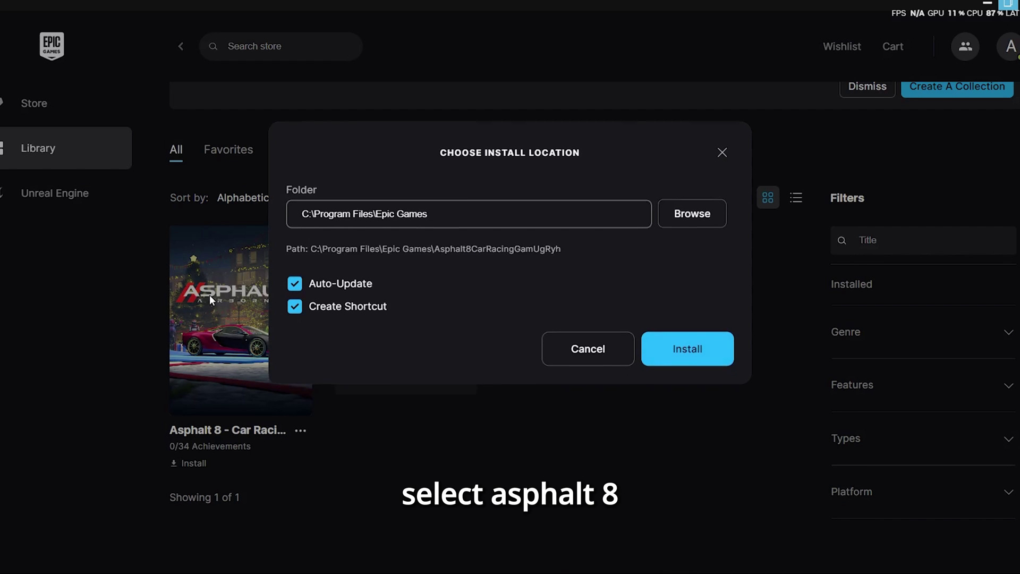
click(701, 211)
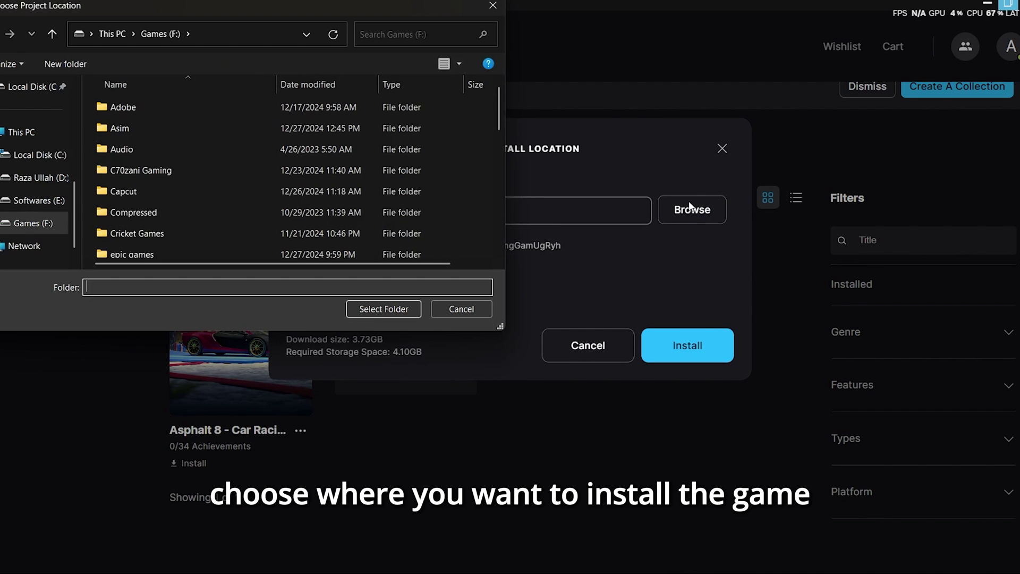
double_click(187, 254)
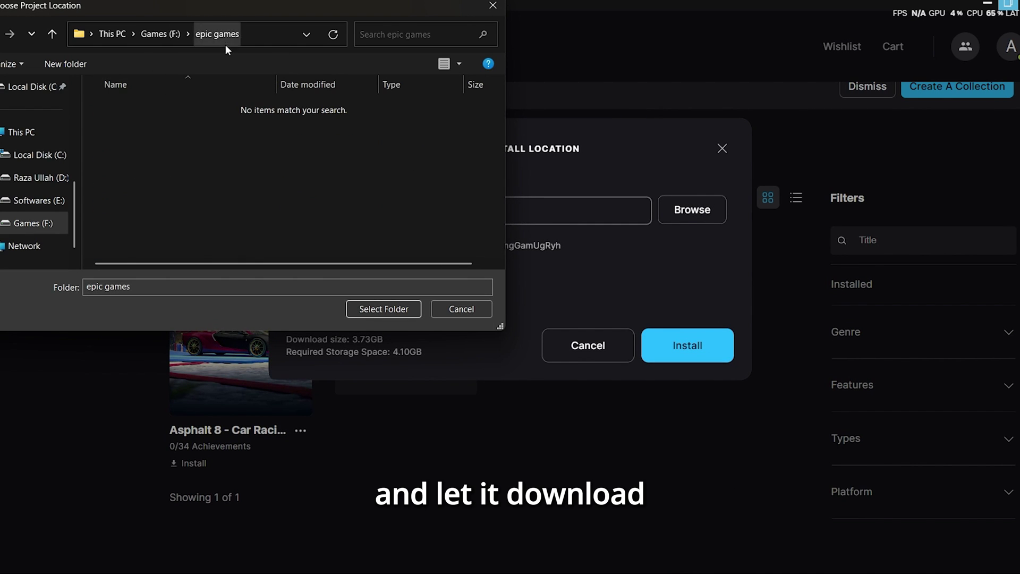
click(370, 309)
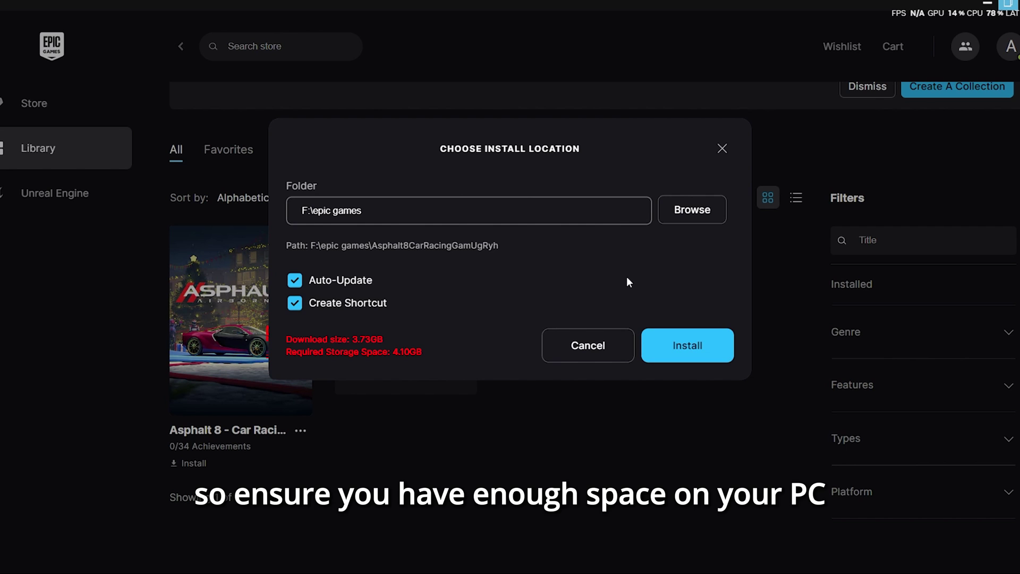
click(692, 352)
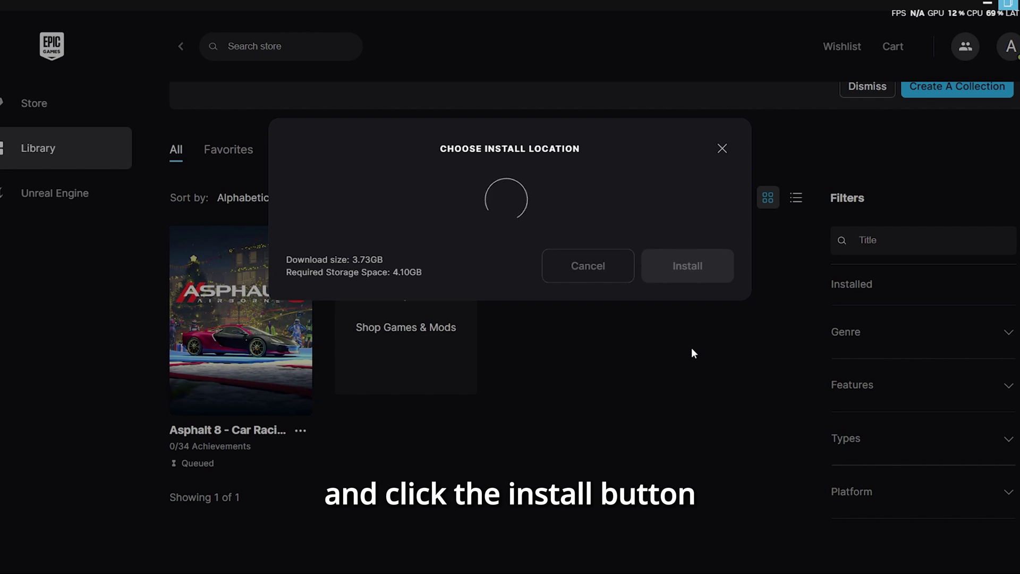
click(80, 539)
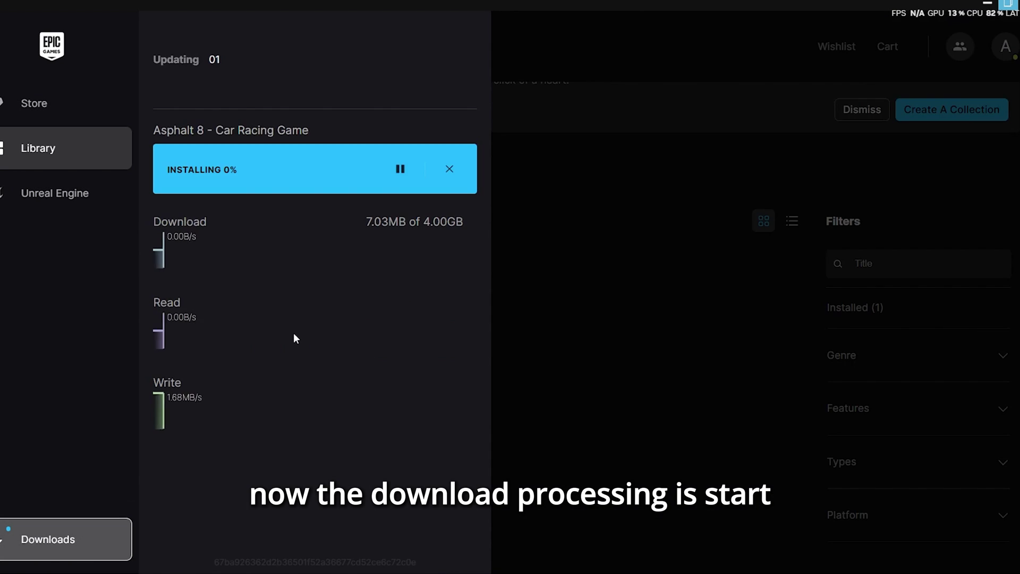